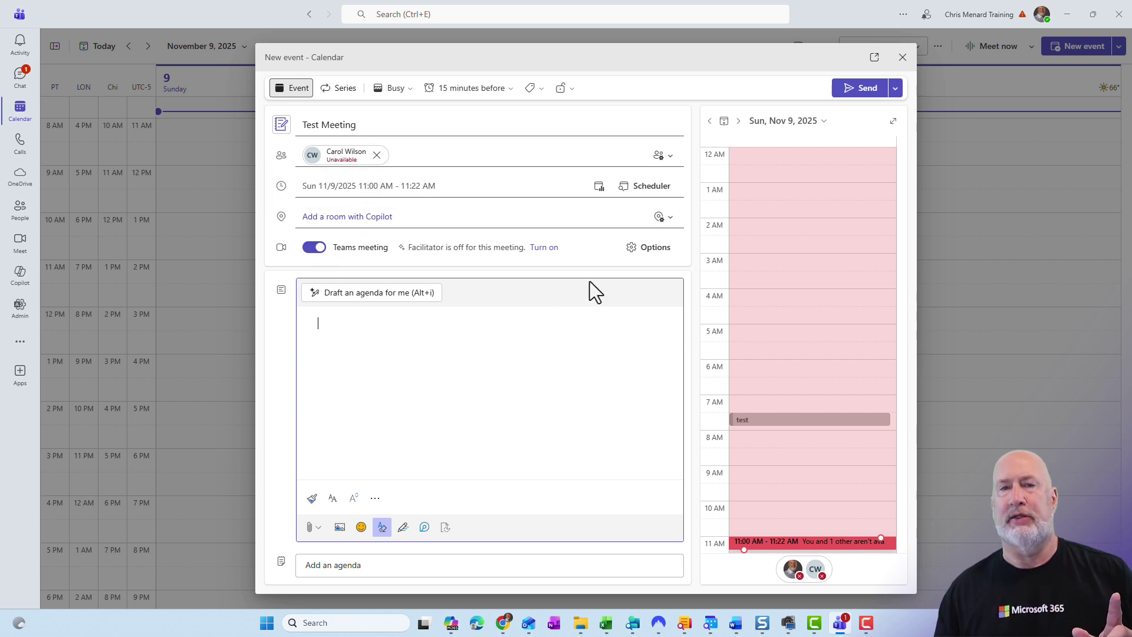
Step: Open the Teams meeting options at the Copilot and other AI settings
{"action": "left_click", "coordinate": [656, 249]}
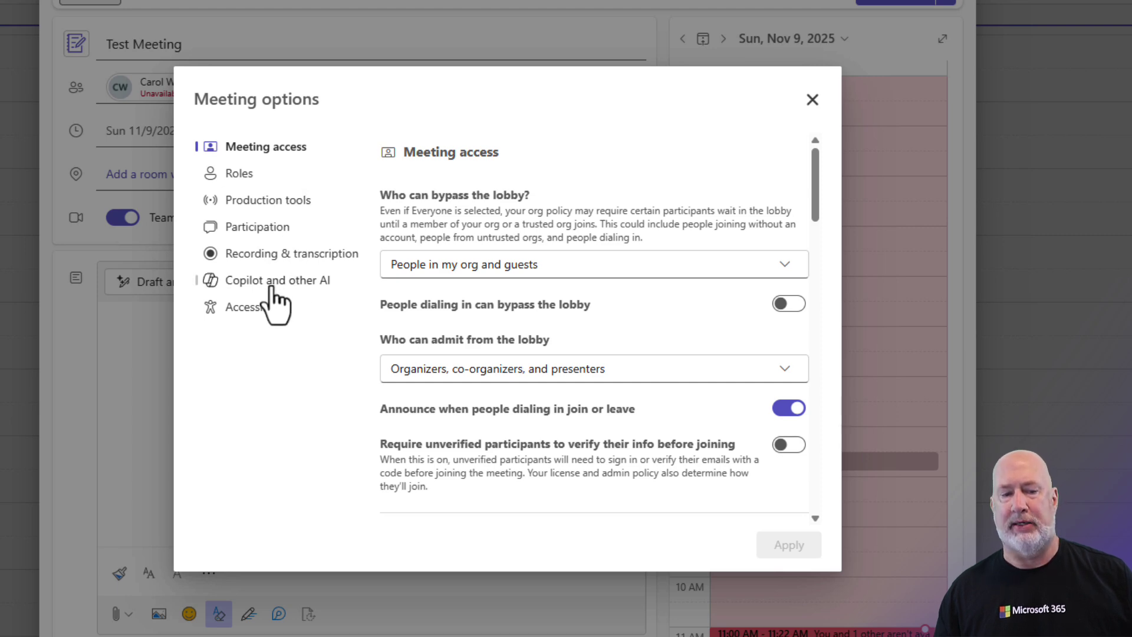
{"action": "left_click", "coordinate": [277, 282]}
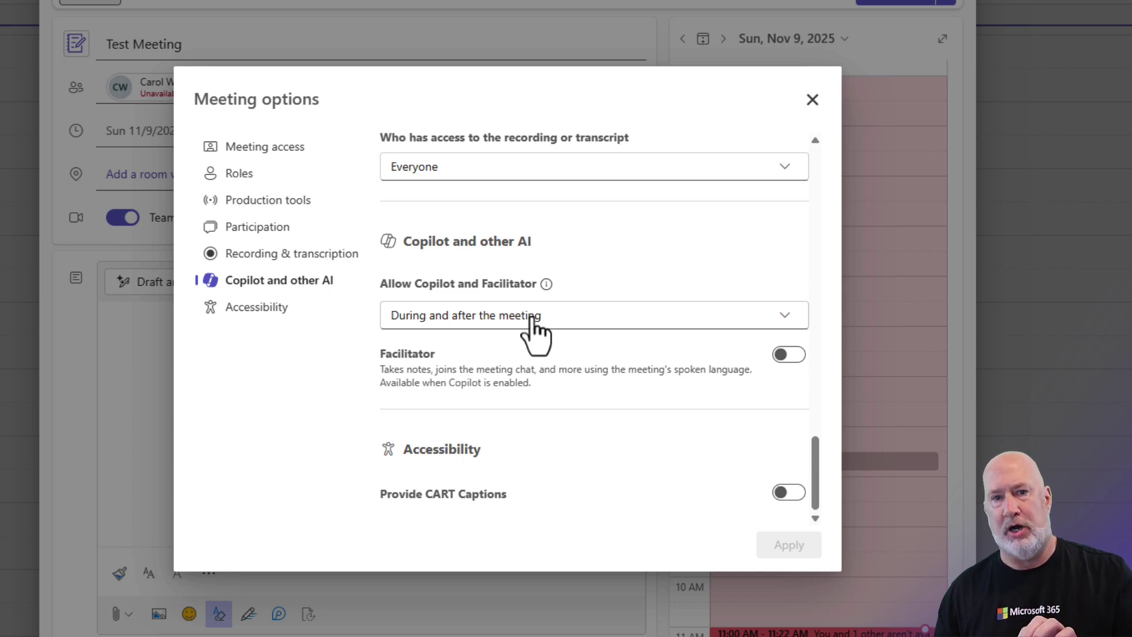
Step: Allow Copilot and Facilitator only during the meeting, apply it, and send the Test Meeting invite
{"action": "left_click", "coordinate": [536, 319]}
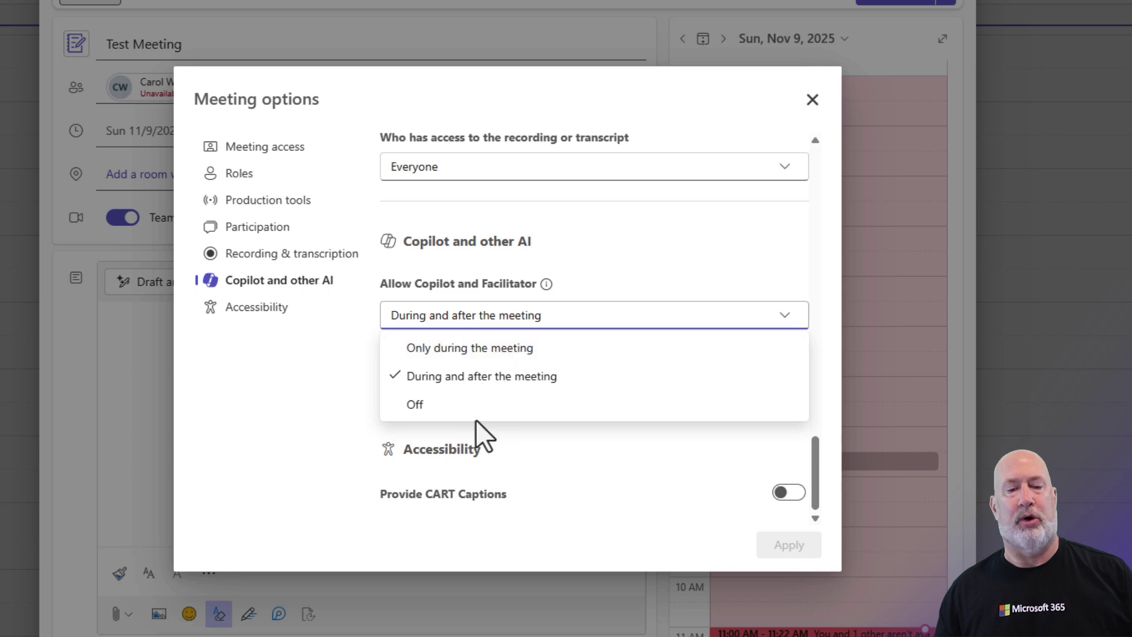
{"action": "left_click", "coordinate": [512, 350]}
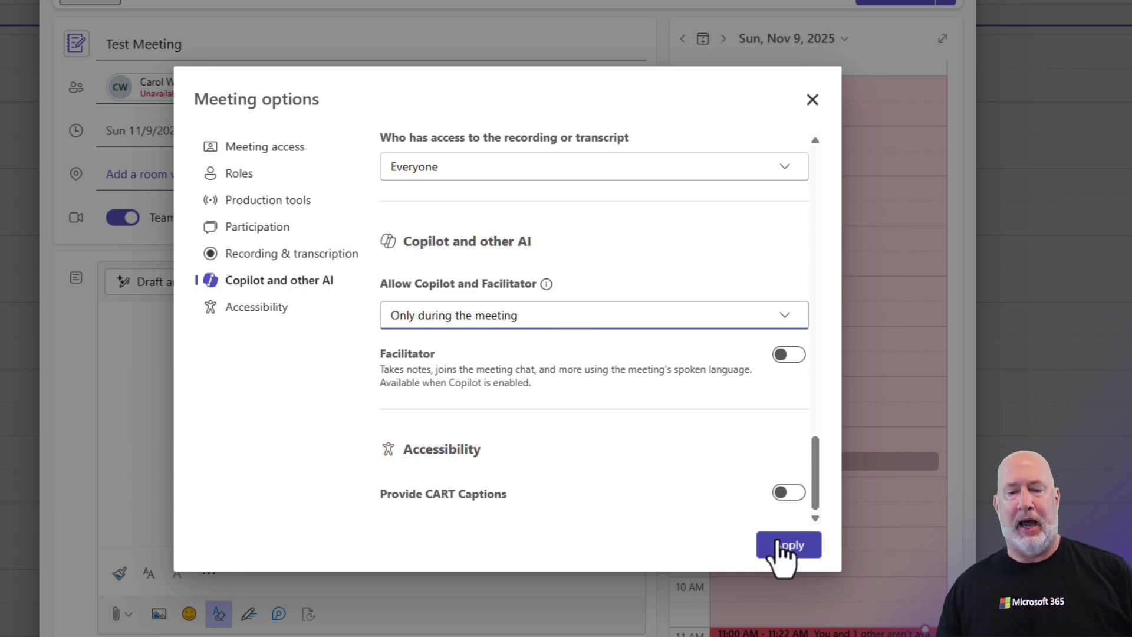
{"action": "left_click", "coordinate": [803, 563]}
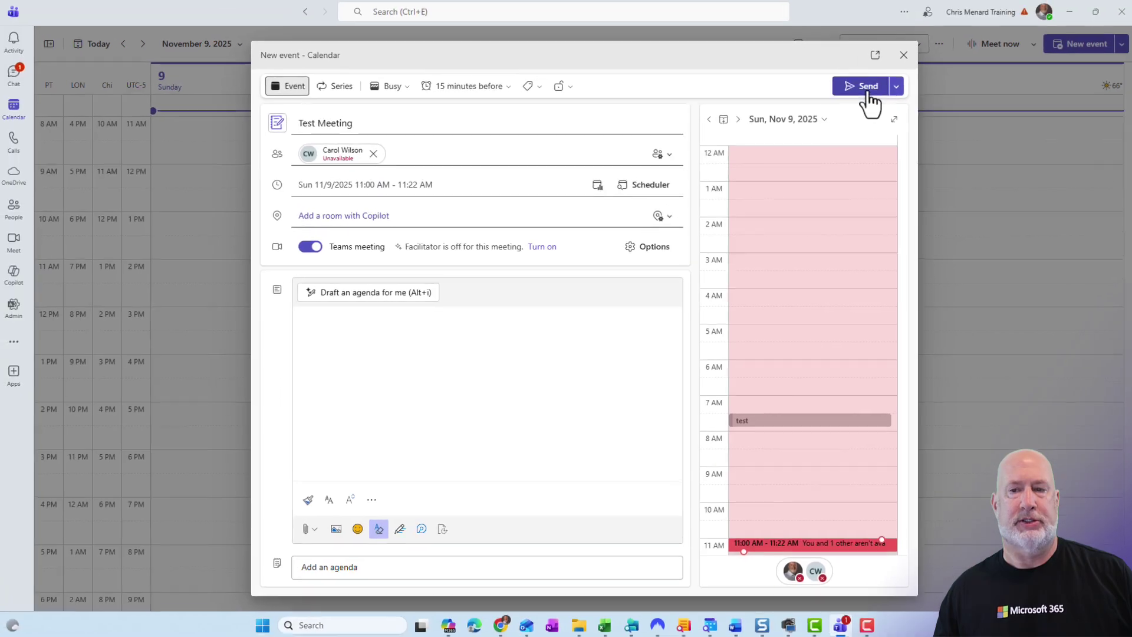
{"action": "left_click", "coordinate": [868, 85]}
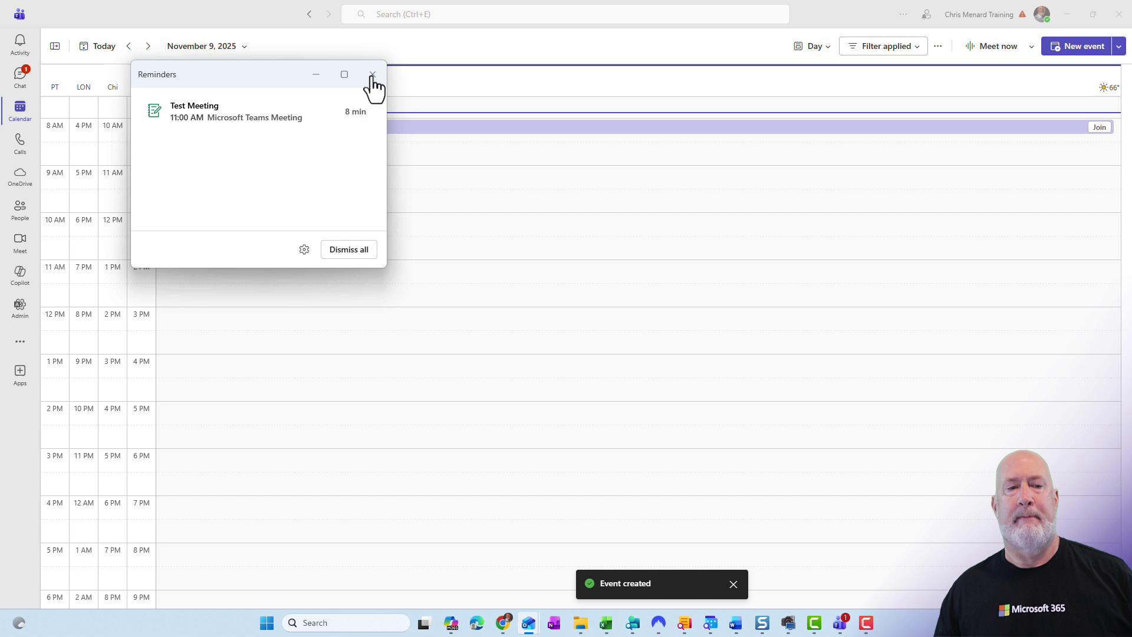
Step: Dismiss the reminder and join the Test Meeting from the calendar
{"action": "left_click", "coordinate": [373, 75]}
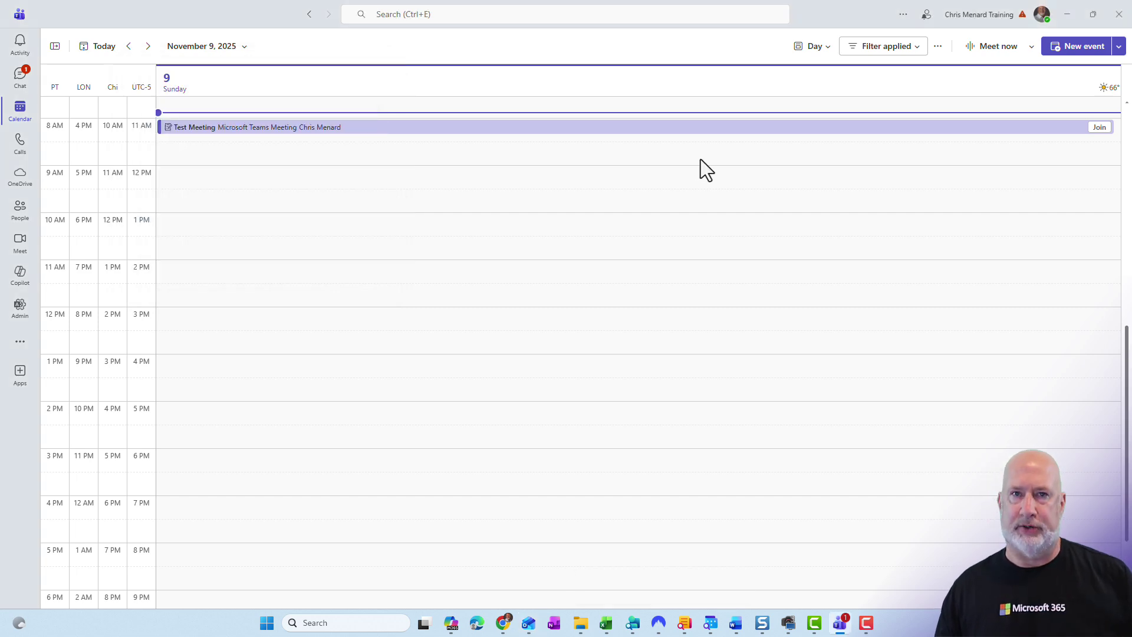
{"action": "left_click", "coordinate": [1097, 129]}
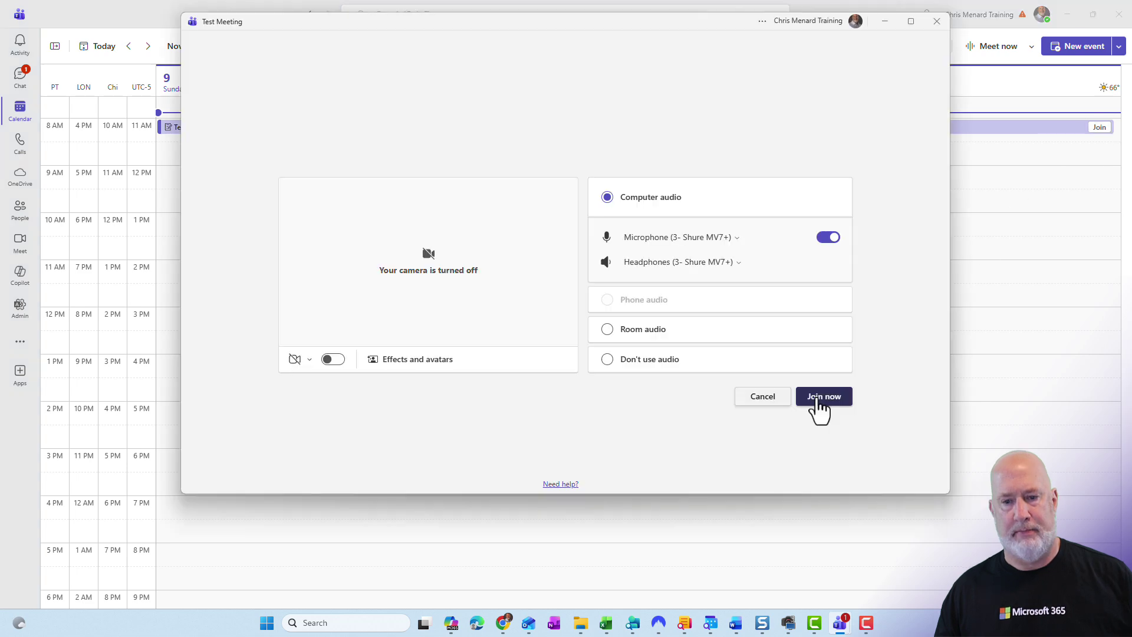
{"action": "left_click", "coordinate": [818, 399]}
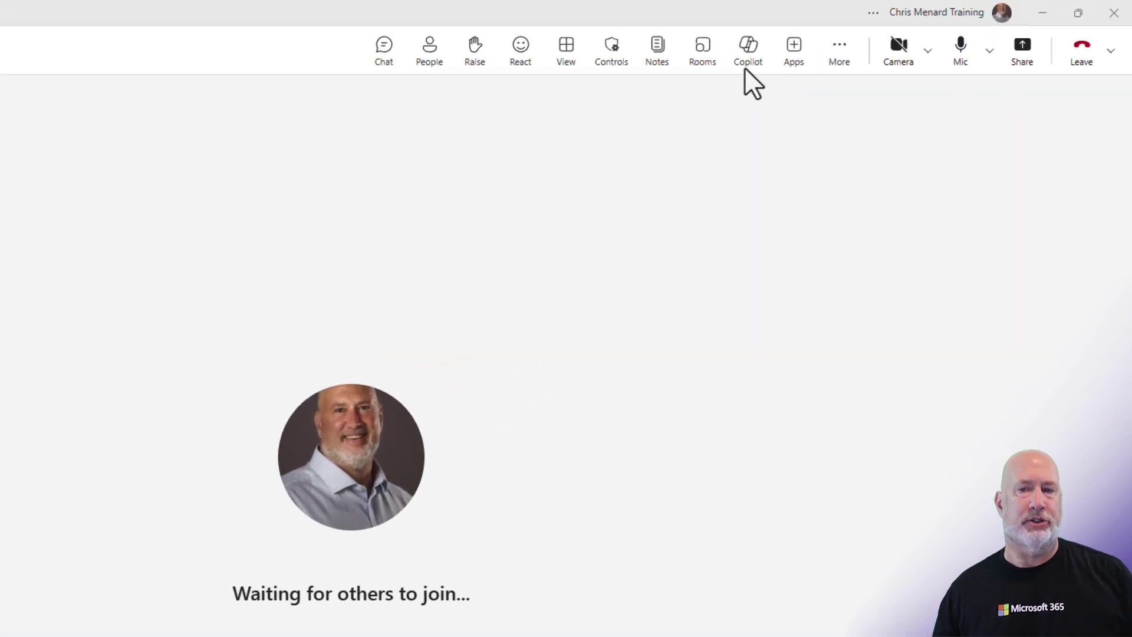
Step: Confirm English (US) as the spoken language, dismiss the Copilot pane and notice, and show More actions
{"action": "left_click", "coordinate": [809, 38]}
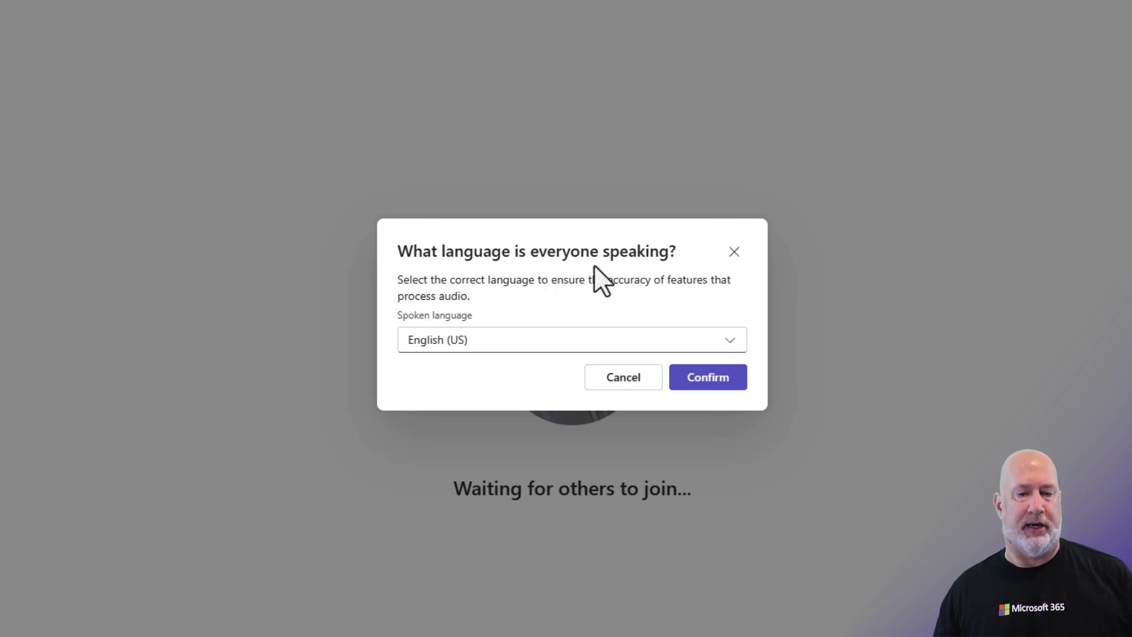
{"action": "left_click", "coordinate": [712, 387]}
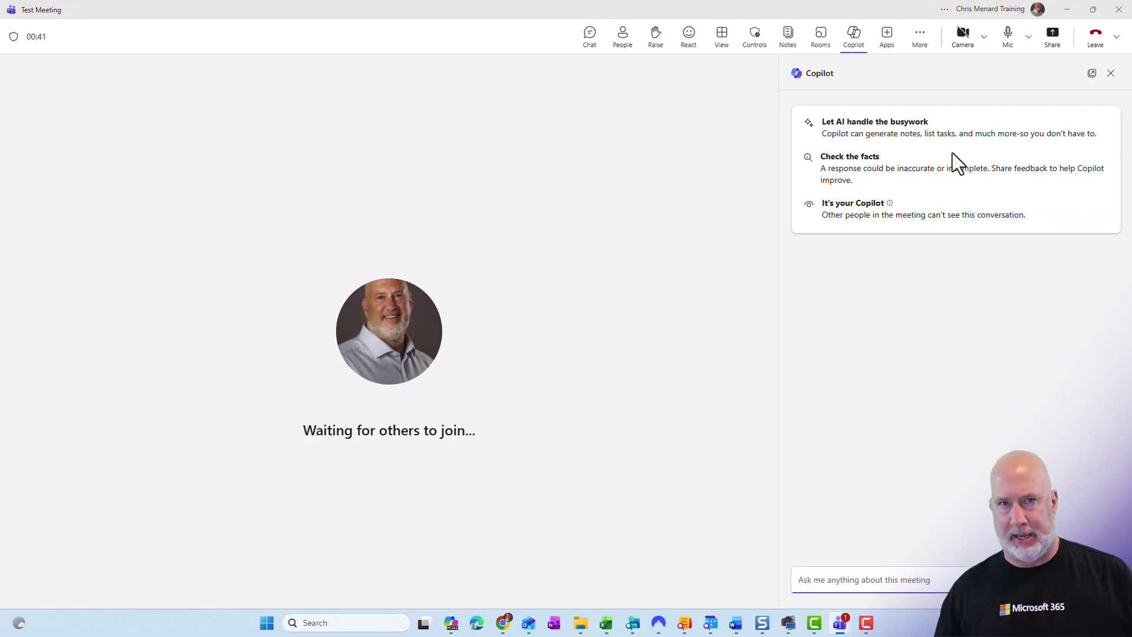
{"action": "left_click", "coordinate": [1111, 74]}
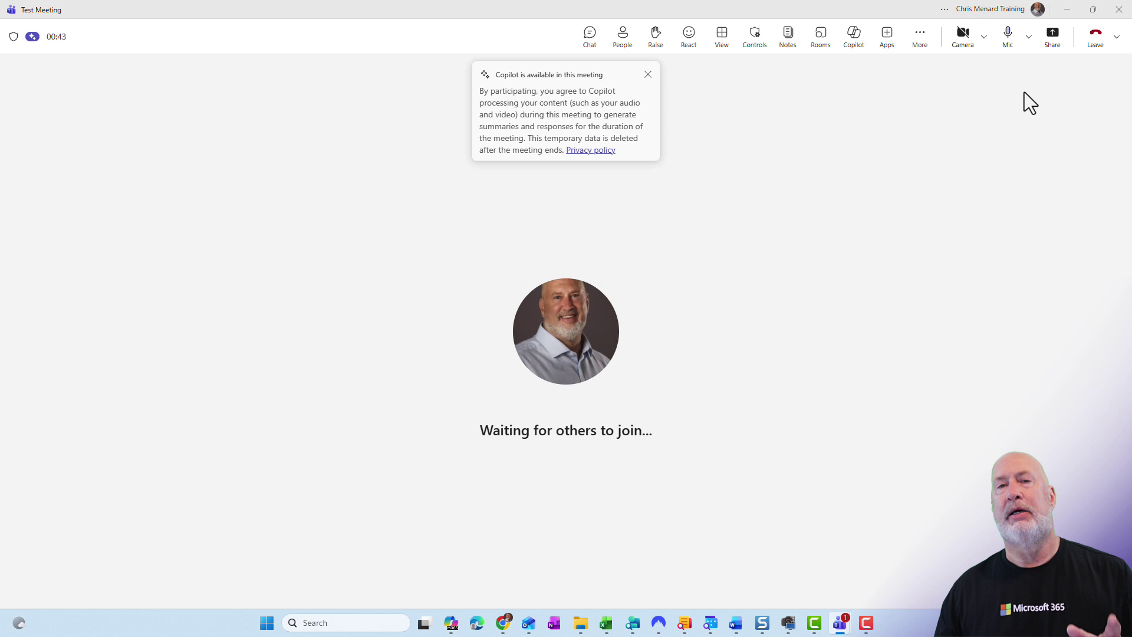
{"action": "left_click", "coordinate": [647, 75]}
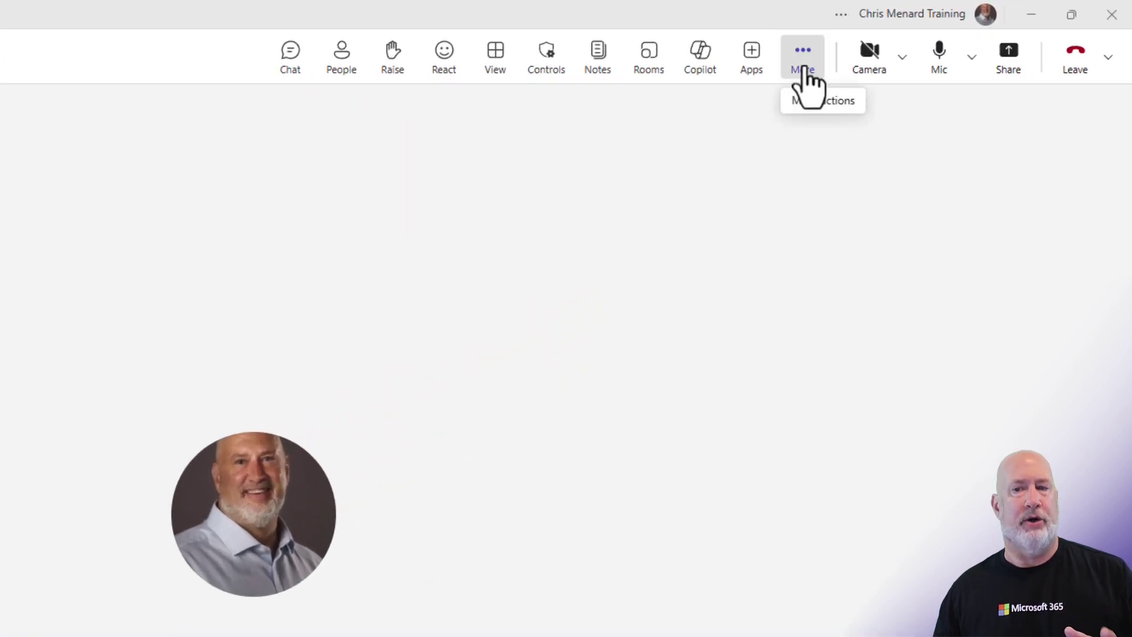
{"action": "left_click", "coordinate": [807, 84]}
{"action": "mouse_move", "coordinate": [880, 106]}
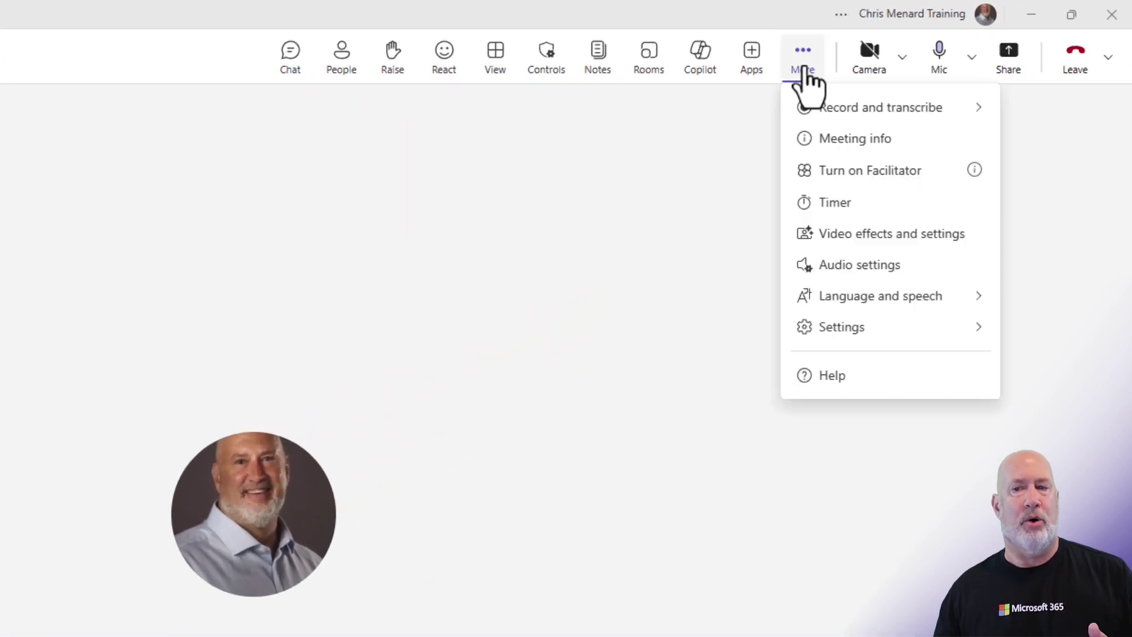
Step: Review Start recording and Start transcription, then close the menu without starting either
{"action": "left_click", "coordinate": [840, 116]}
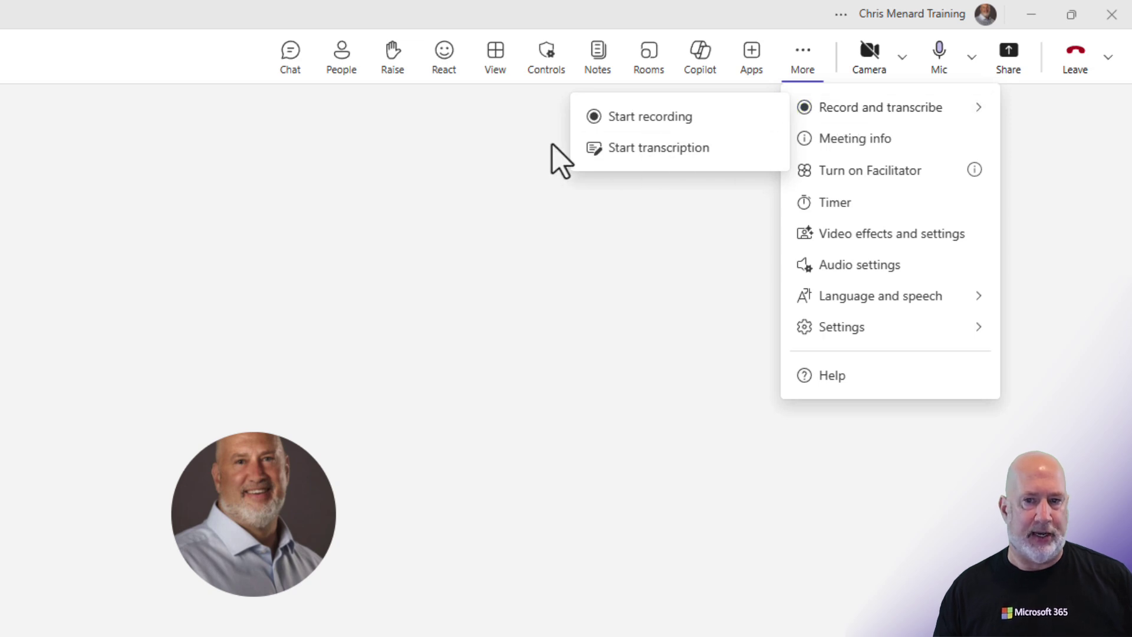
{"action": "left_click", "coordinate": [496, 139]}
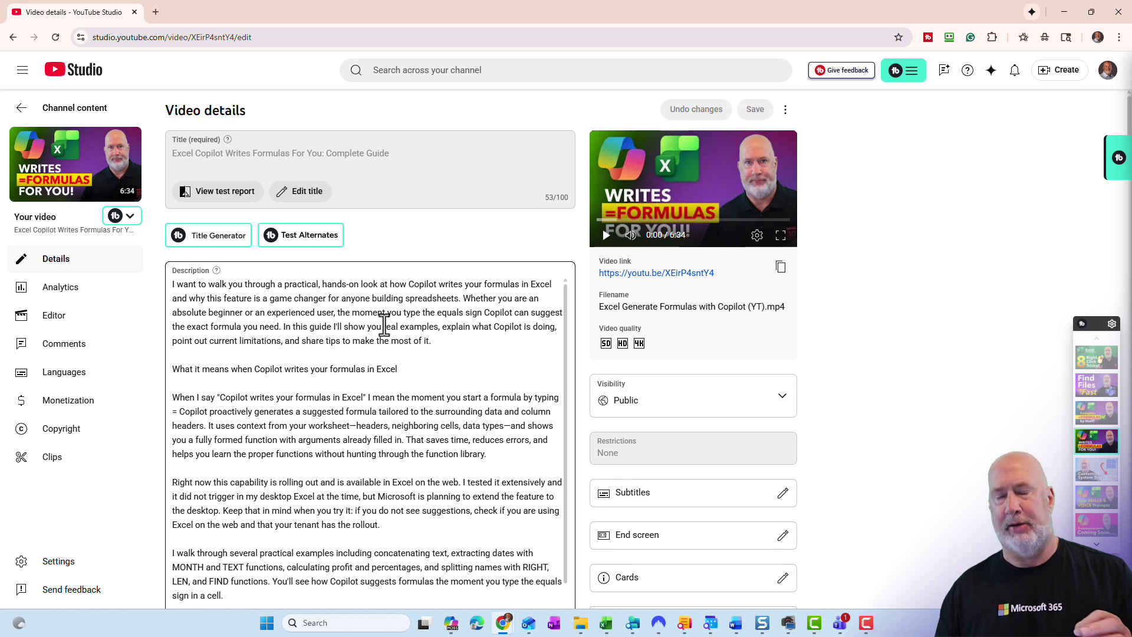
Step: View the Excel Right-Click Secrets video details, then return to the channel content list
{"action": "left_click", "coordinate": [26, 113]}
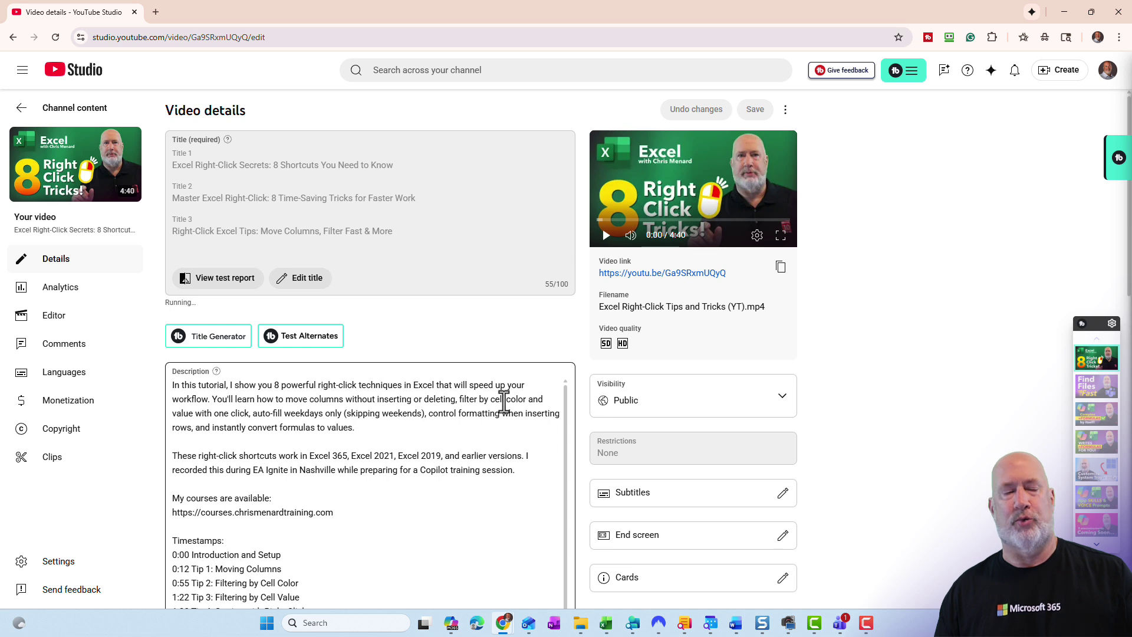
{"action": "left_click", "coordinate": [27, 115]}
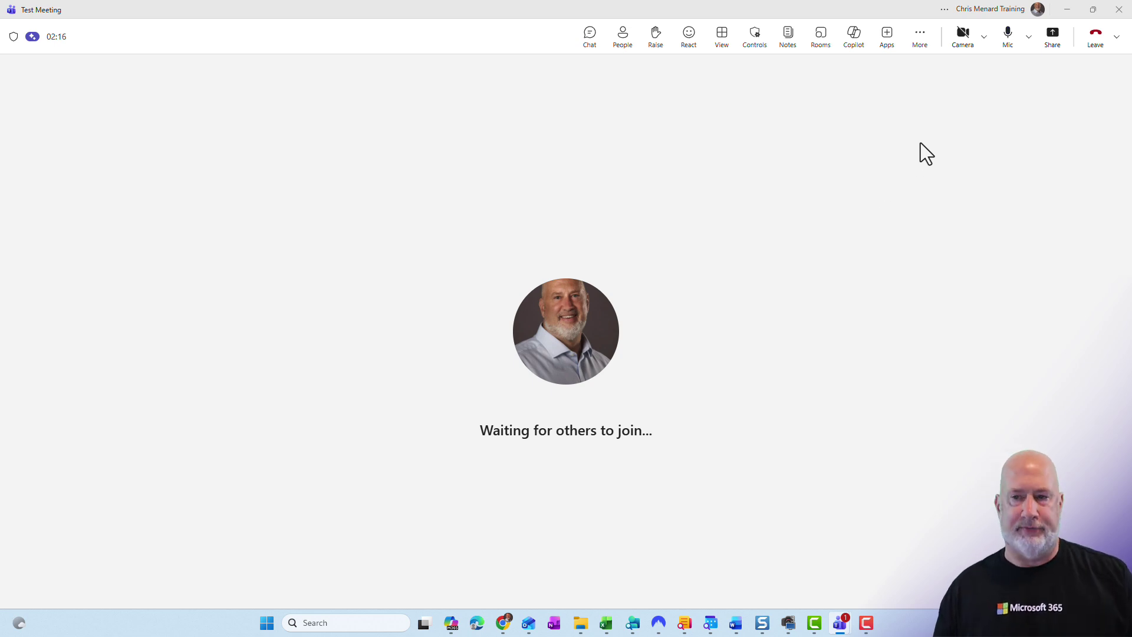
Step: Ask the meeting Copilot for a key-topics recap and about audio-only Teams meetings
{"action": "left_click", "coordinate": [855, 37]}
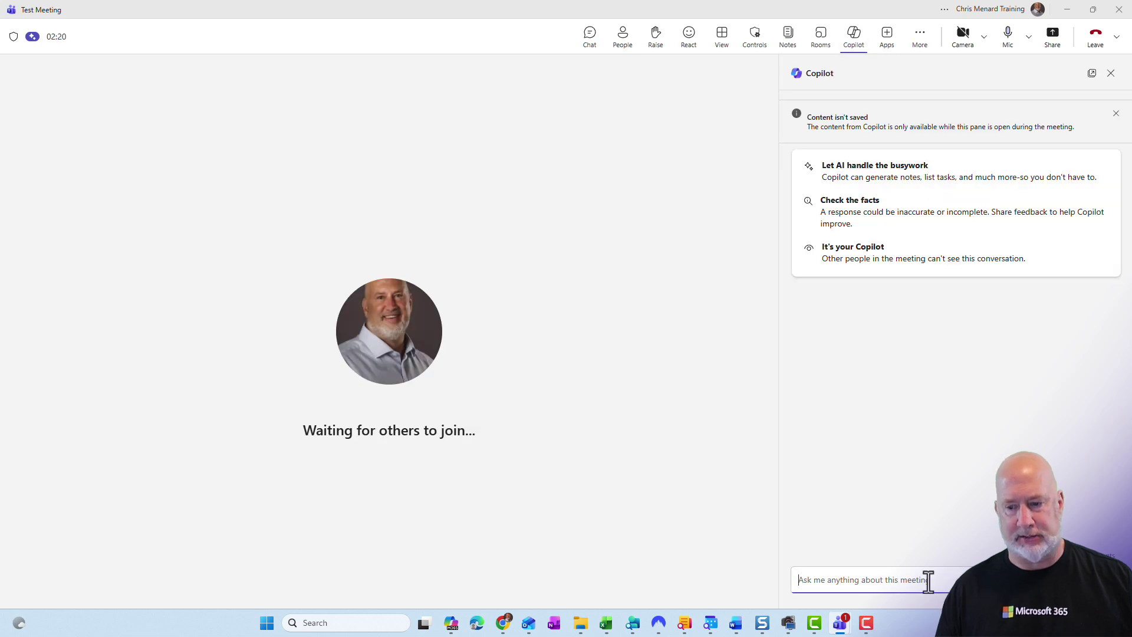
{"action": "type", "text": "summar"}
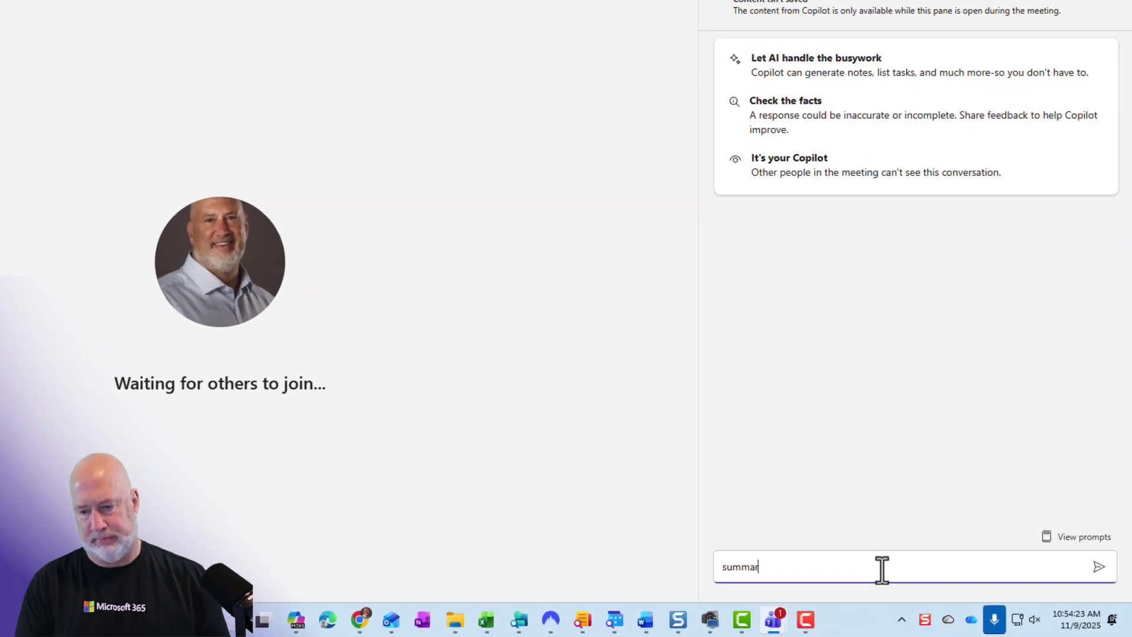
{"action": "type", "text": "ize this meeting so far"}
{"action": "key", "text": "Return"}
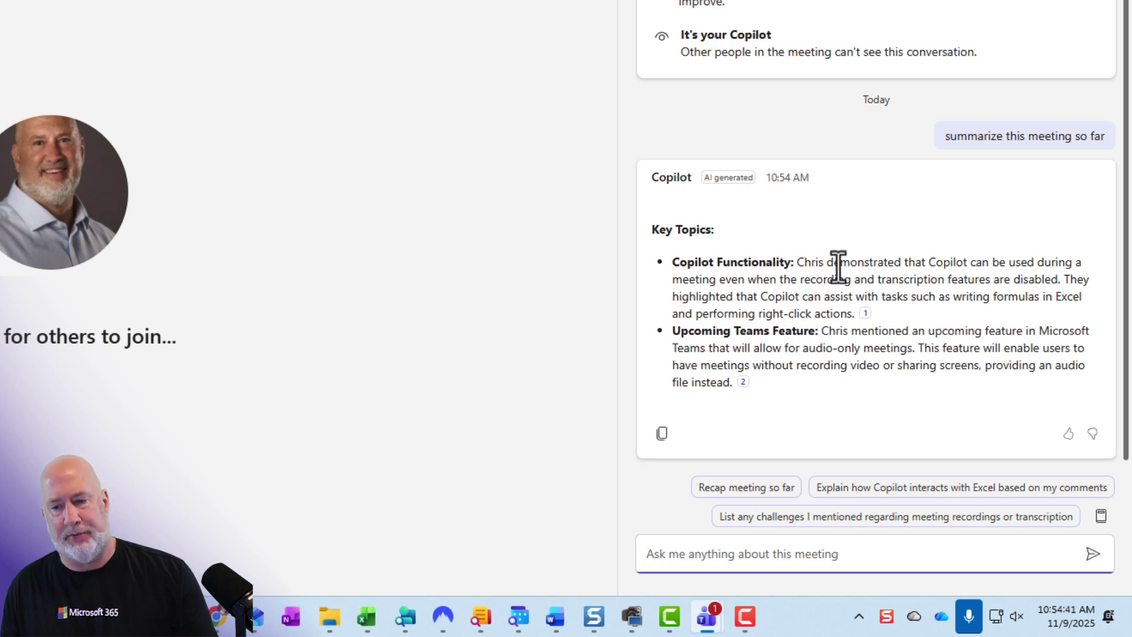
{"action": "left_click", "coordinate": [758, 554]}
{"action": "type", "text": "Will Teams be able to do an audio only meeting soon?"}
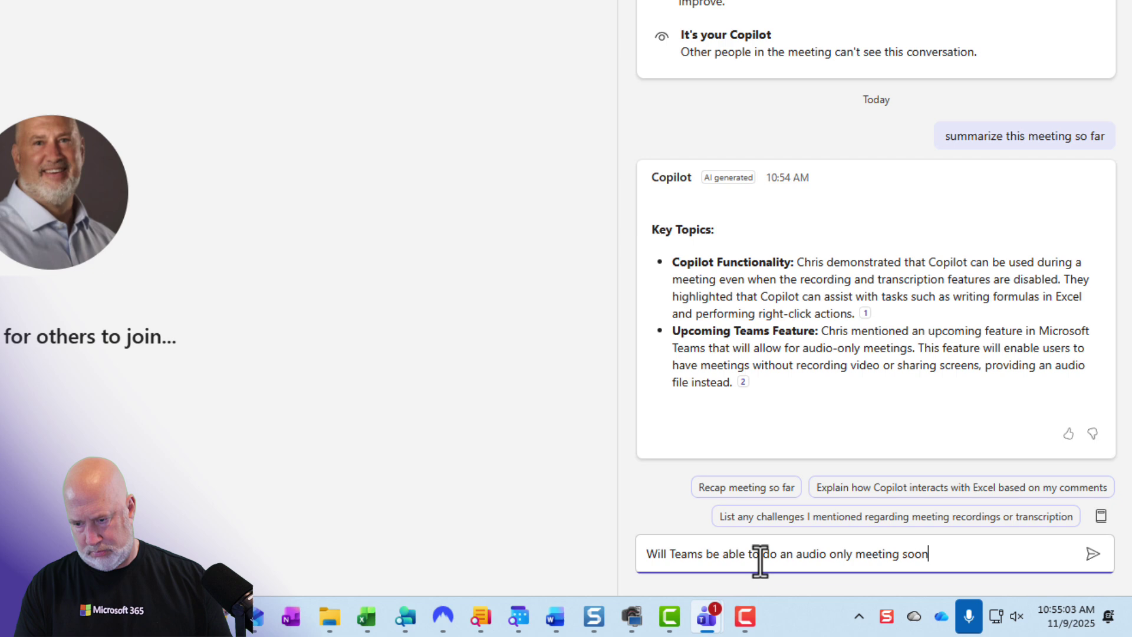
{"action": "key", "text": "Return"}
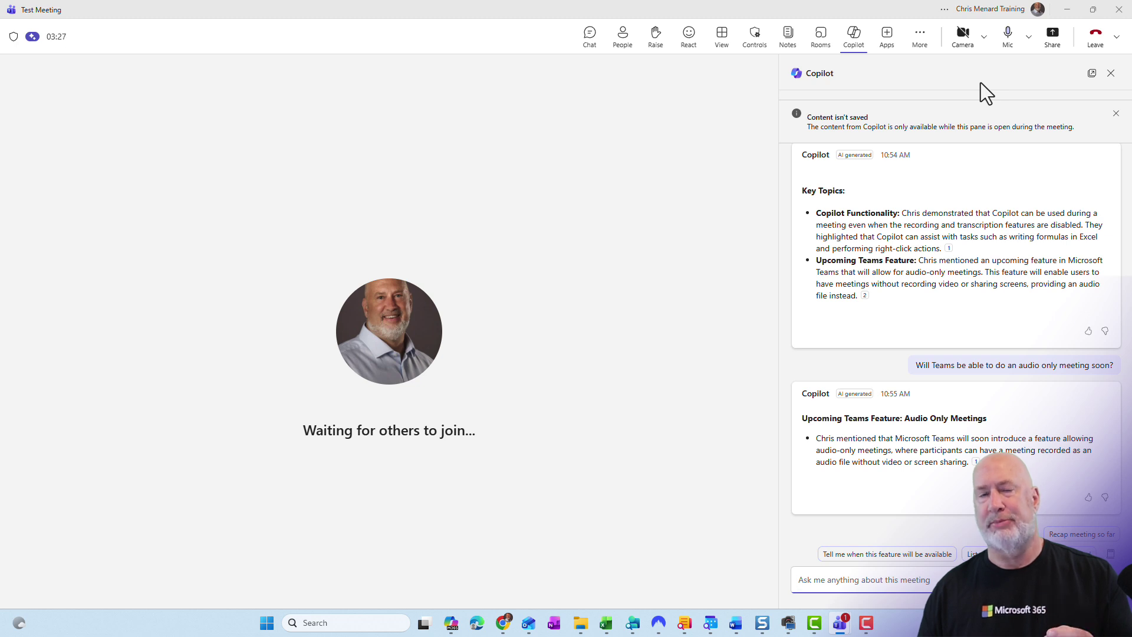
Step: Verify recording never started, then end the Test Meeting for everyone
{"action": "left_click", "coordinate": [922, 41]}
{"action": "mouse_move", "coordinate": [973, 70]}
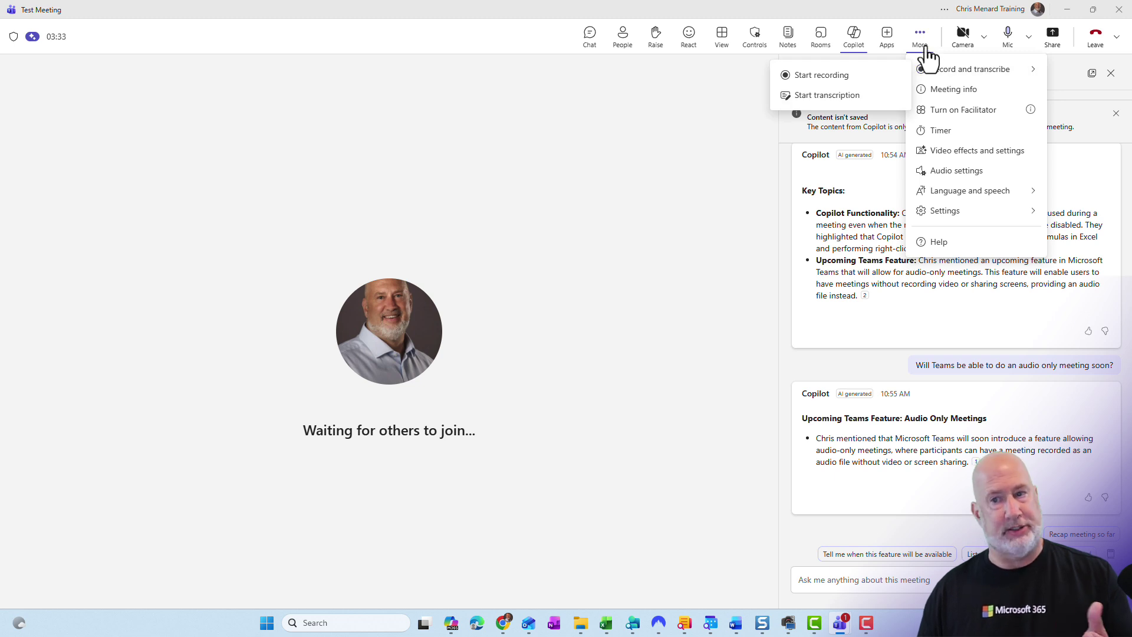
{"action": "left_click", "coordinate": [927, 55]}
{"action": "left_click", "coordinate": [1118, 37]}
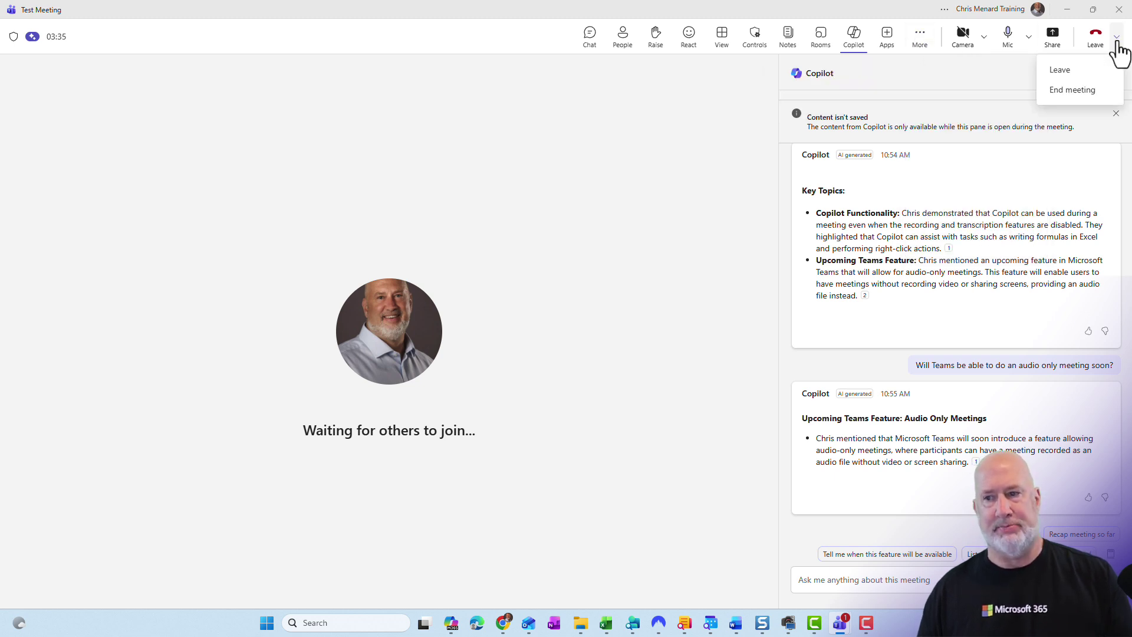
{"action": "left_click", "coordinate": [1084, 91]}
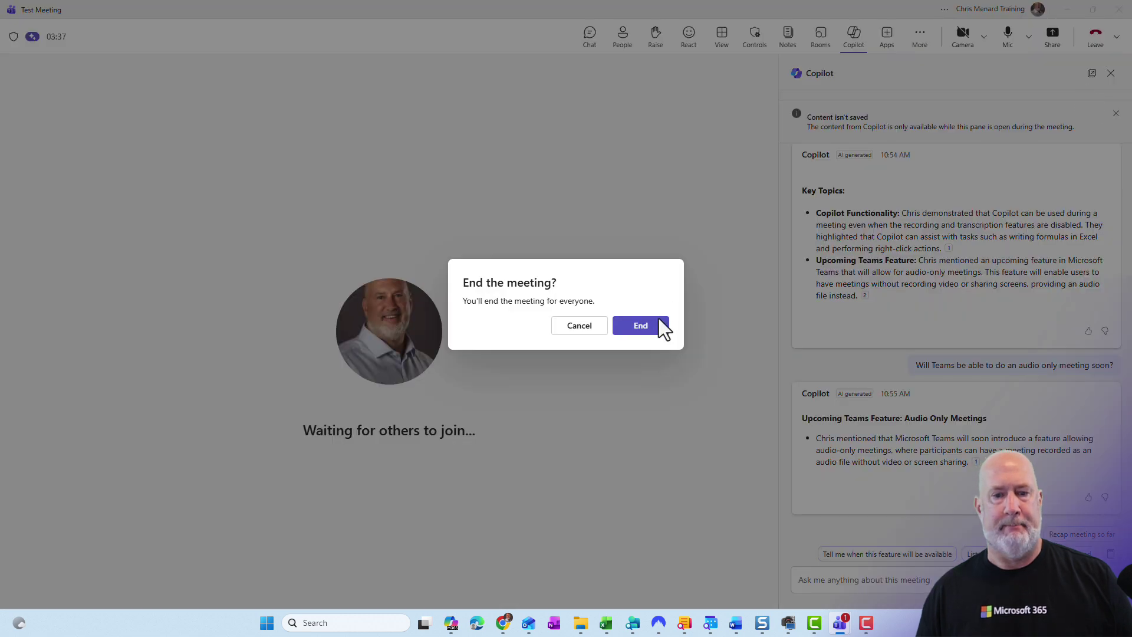
{"action": "left_click", "coordinate": [641, 326]}
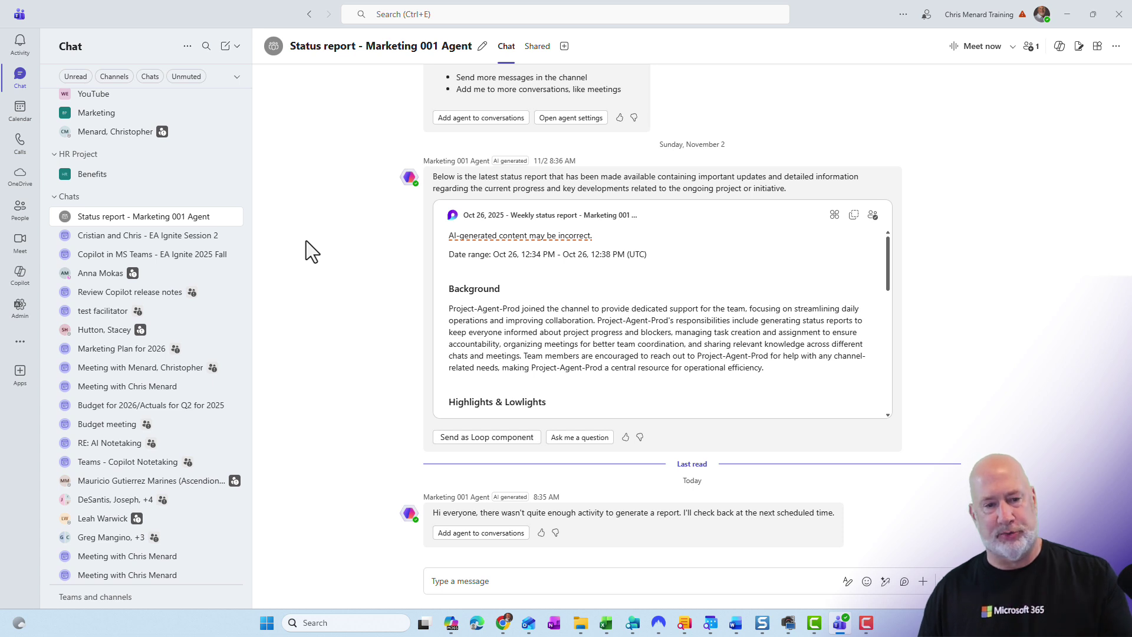
Step: Open the recap from the EA Ignite Session 2 chat and maximize it
{"action": "left_click", "coordinate": [147, 251]}
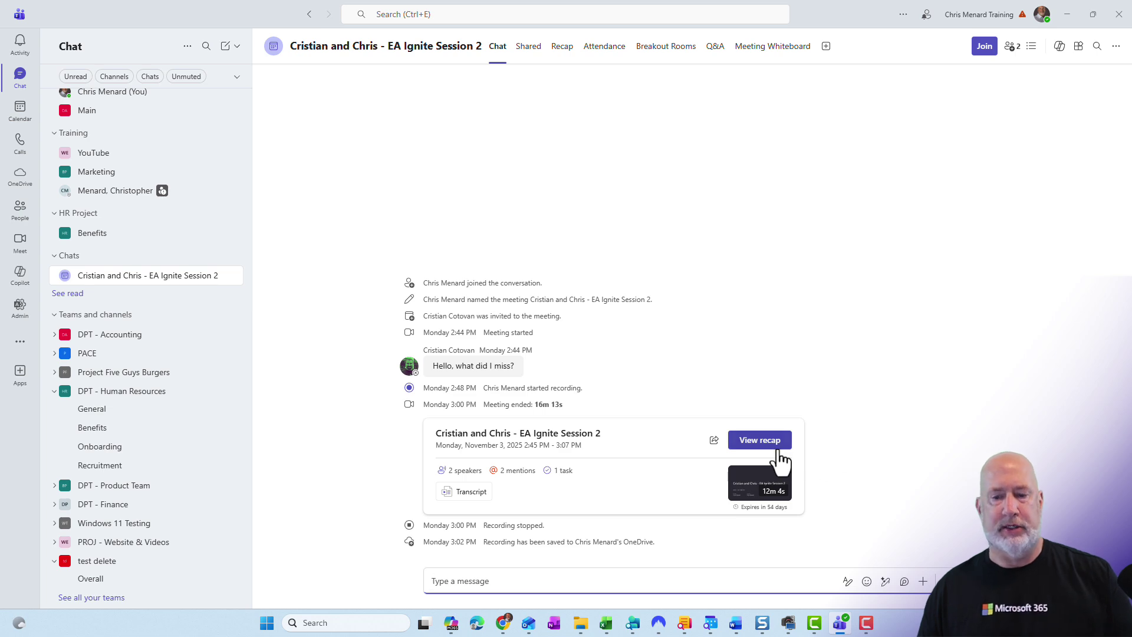
{"action": "left_click", "coordinate": [760, 441]}
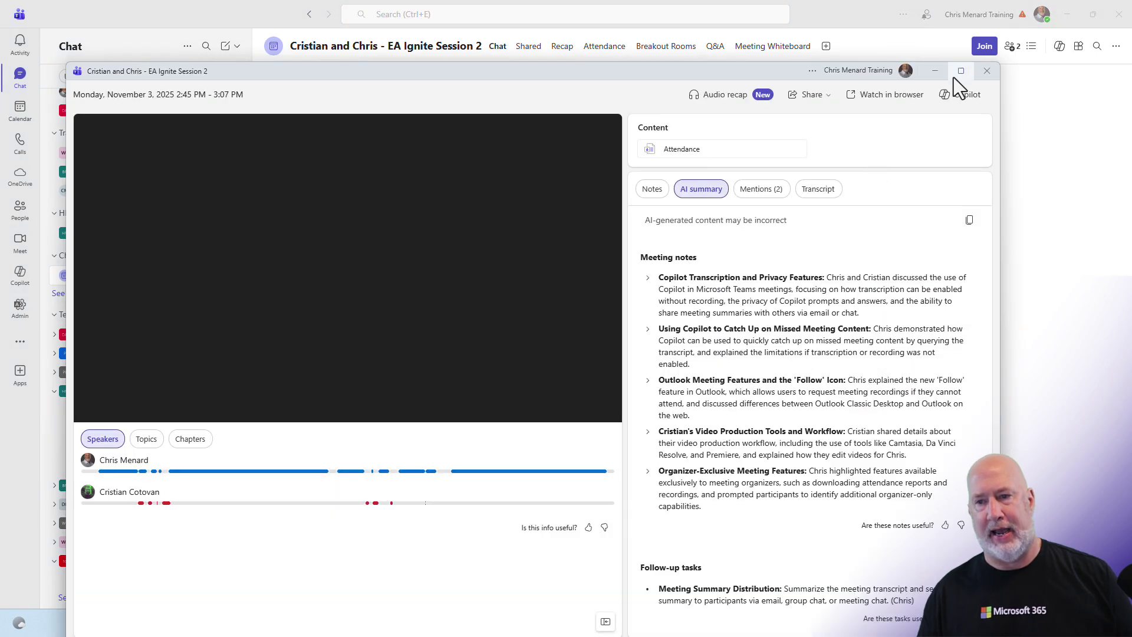
{"action": "left_click", "coordinate": [963, 72]}
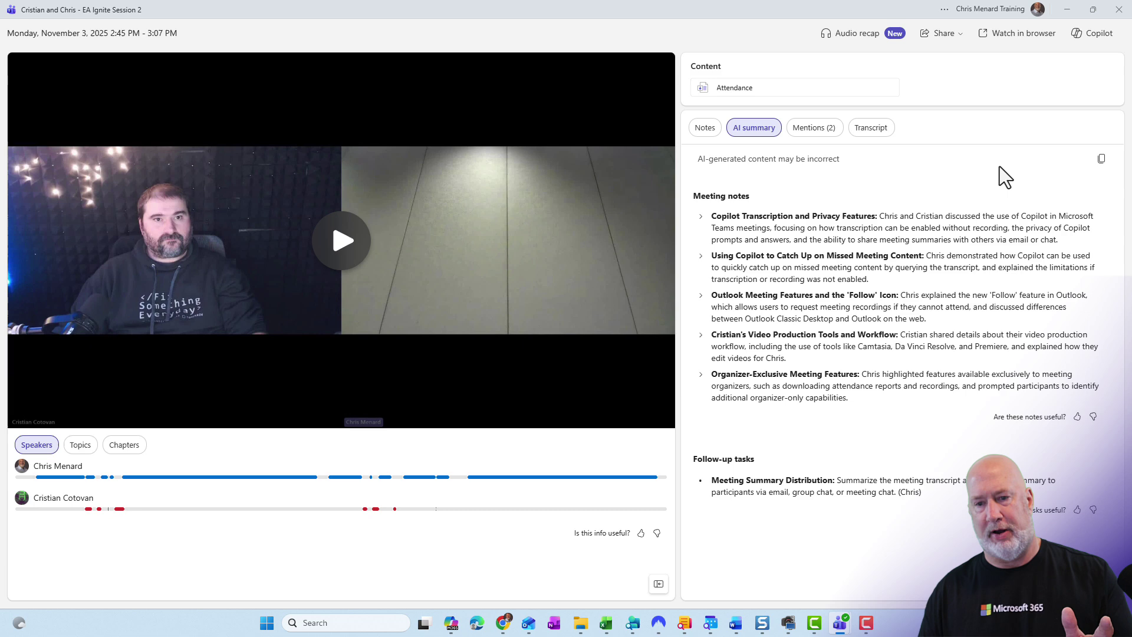